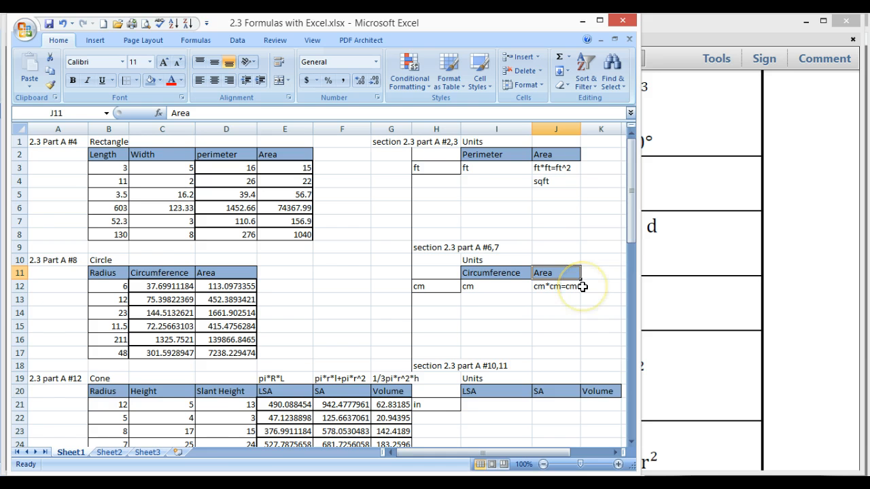
- Enter the cone's lateral surface area units as "in*in = in^2" in cell I21
scroll(578, 286, down, 2)
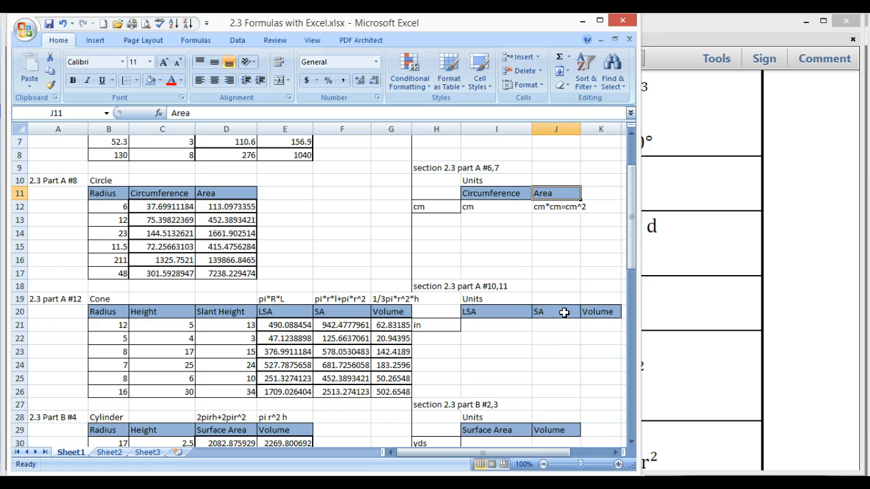
scroll(564, 311, up, 2)
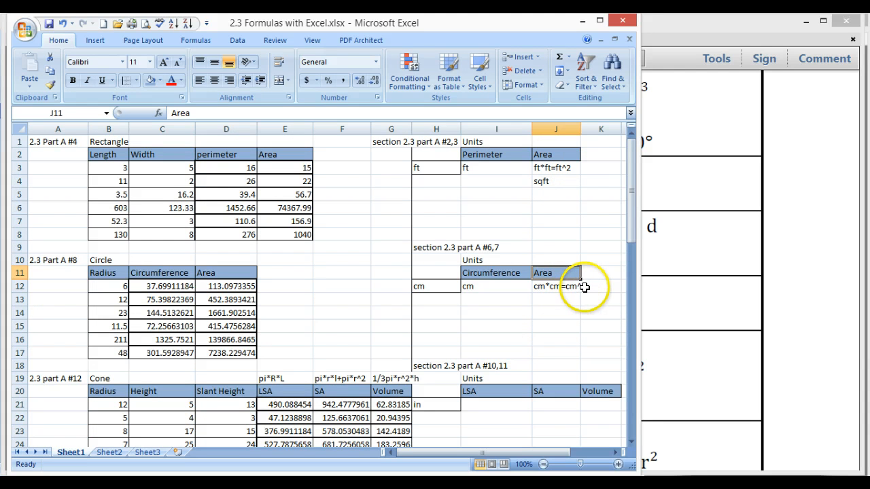
scroll(516, 381, down, 1)
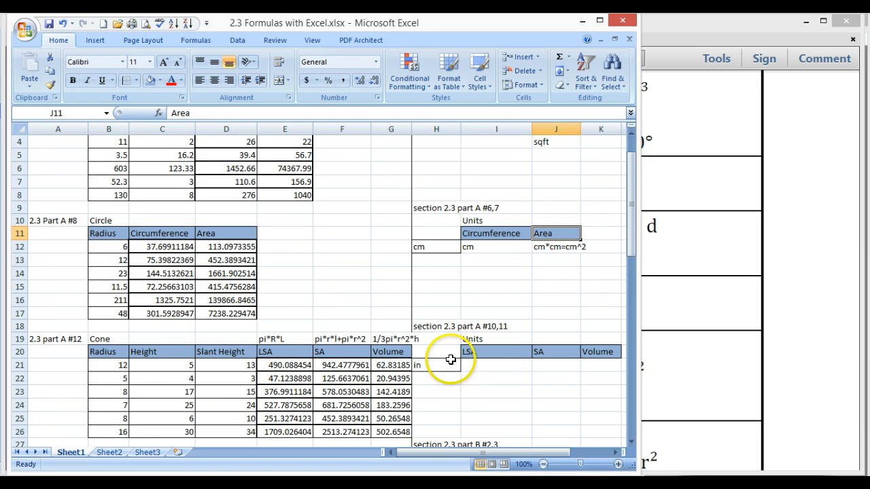
scroll(291, 298, down, 1)
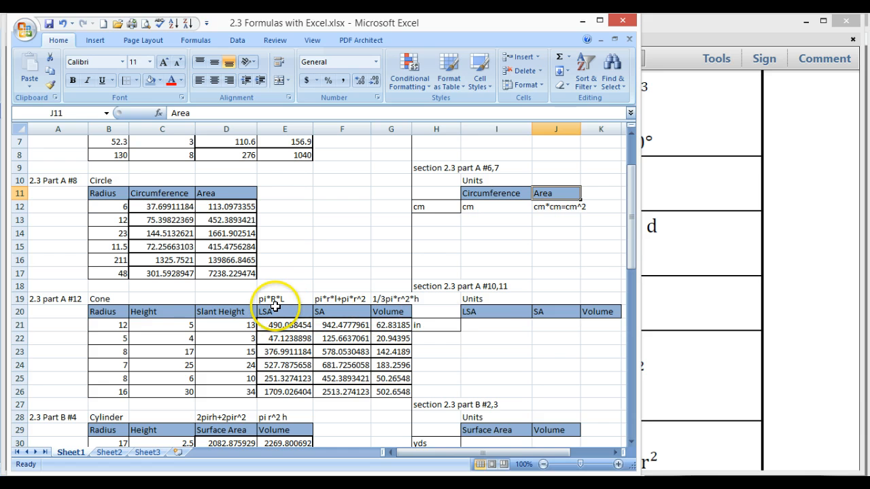
click(496, 328)
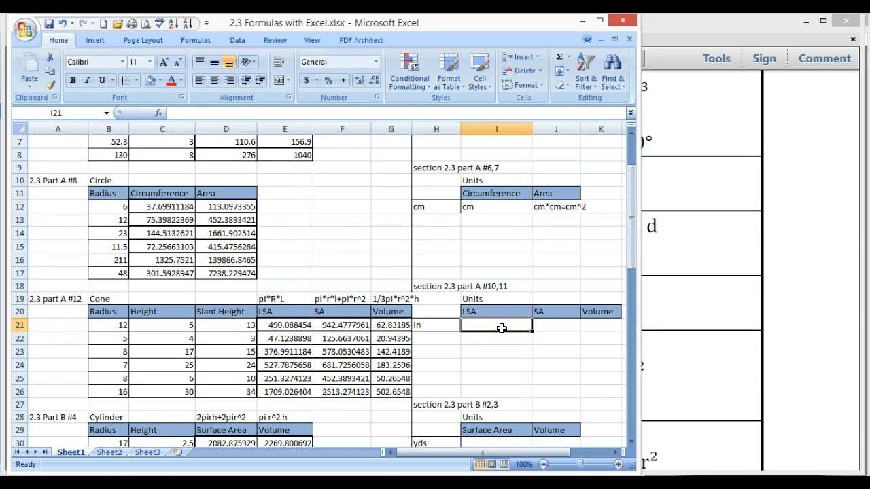
text(in)
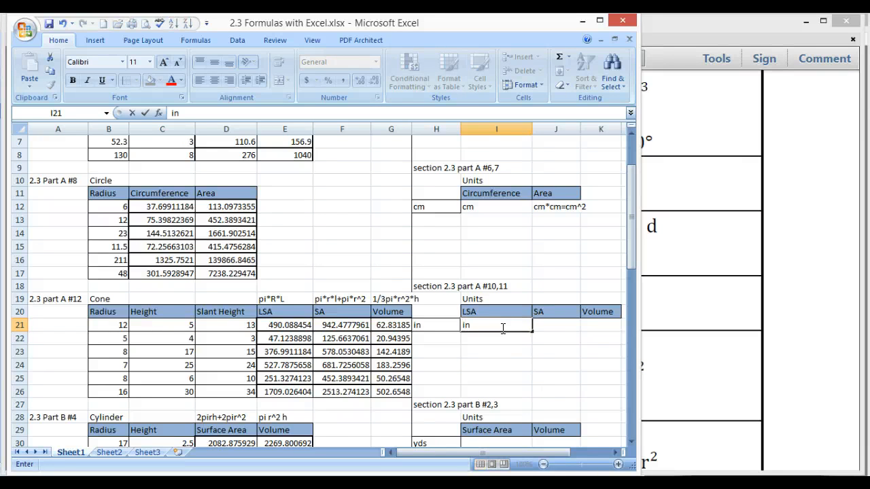
text(*in = in^2)
key(Return)
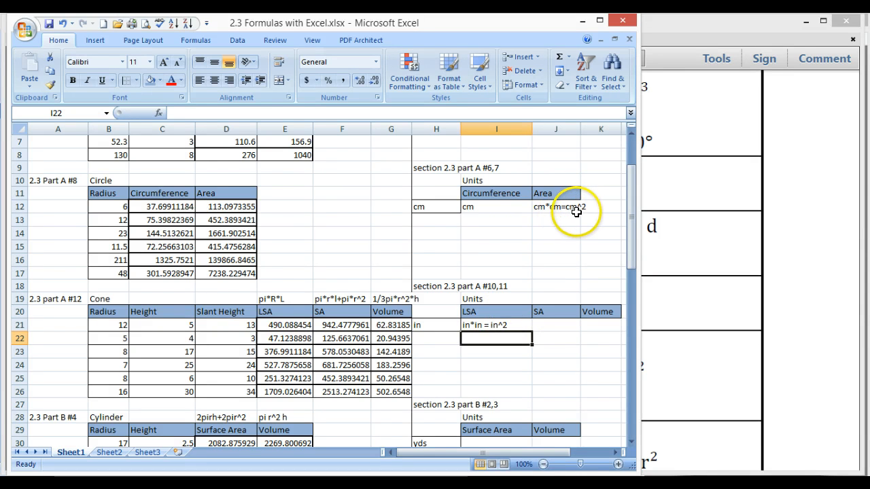
- Enter the cone's surface area units as "in*in+in*in" in cell J21
scroll(560, 201, up, 2)
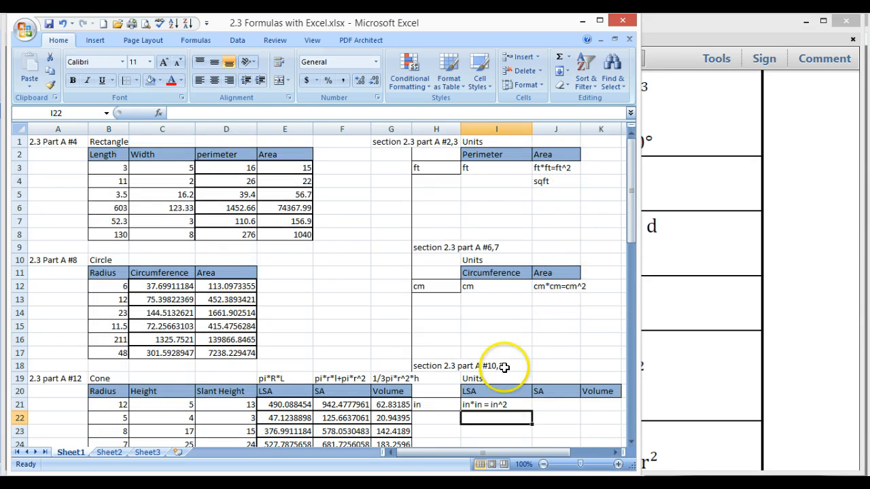
click(509, 405)
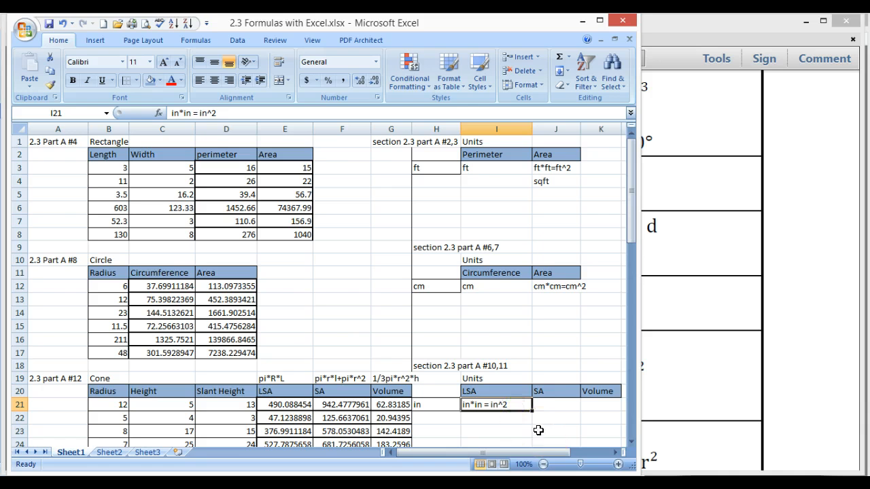
click(556, 403)
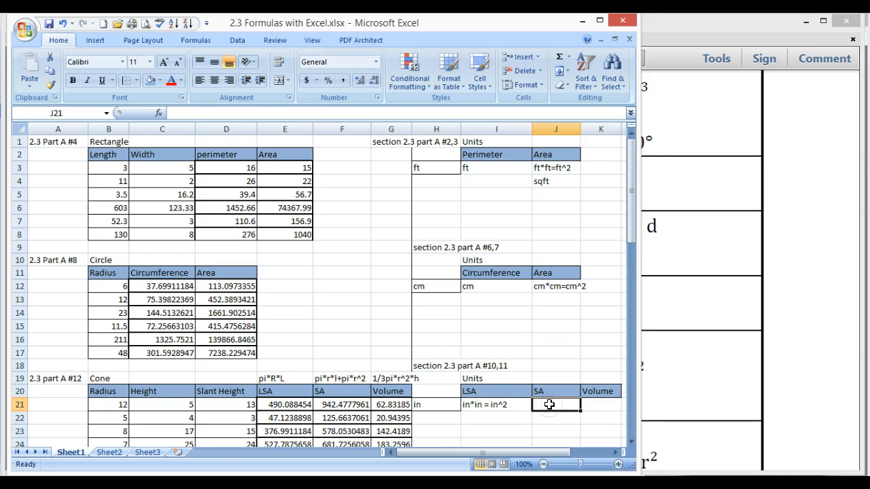
text(in)
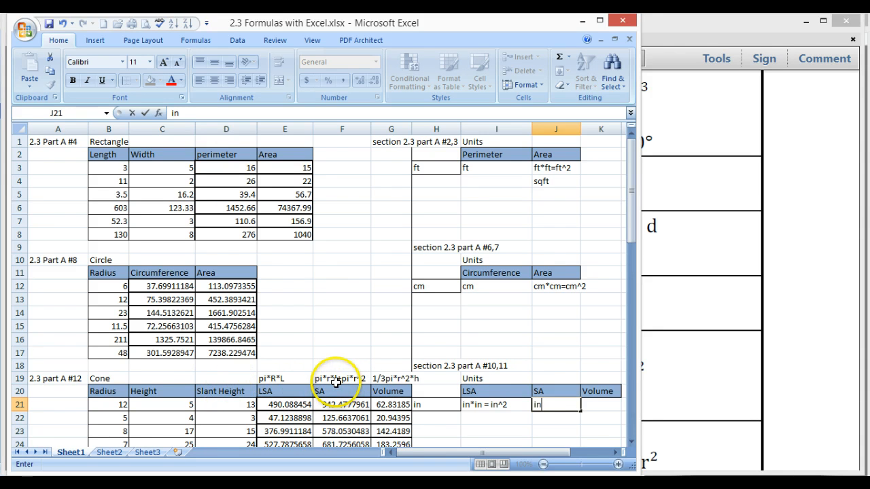
text(*in)
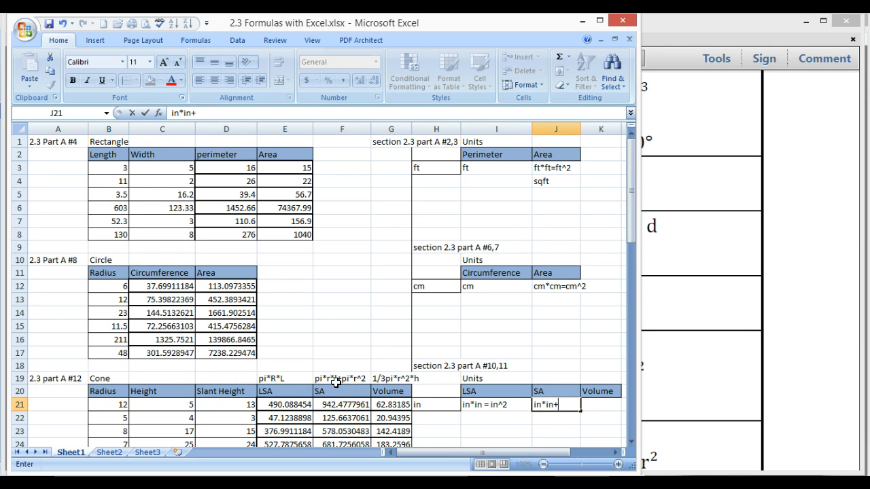
text(+)
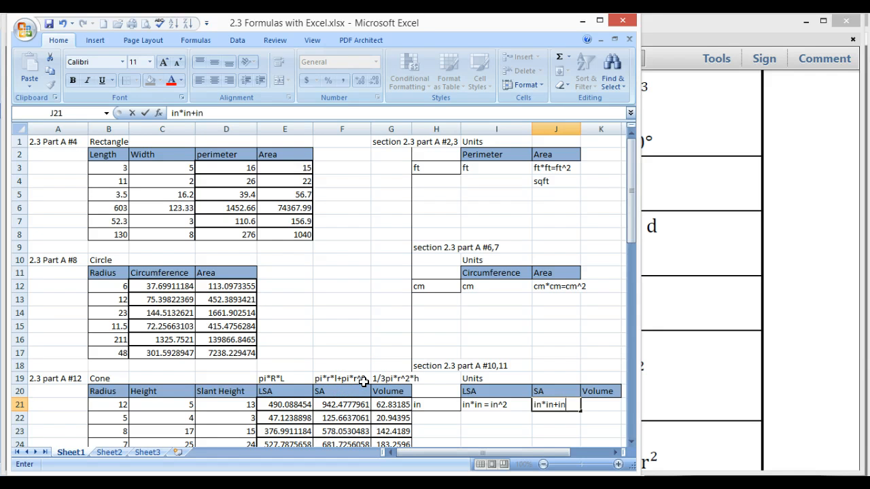
text(in)
key(Return)
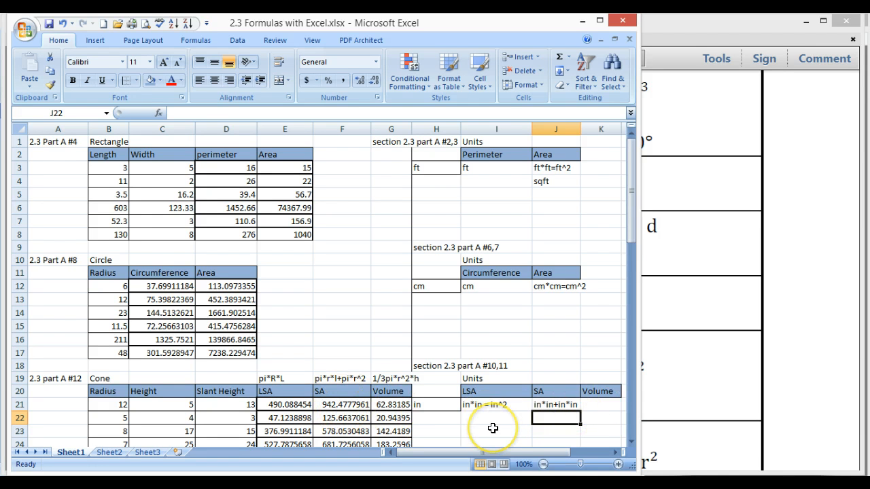
- Add the simplified surface area unit "in^2" for the cone in cell J22
text(in)
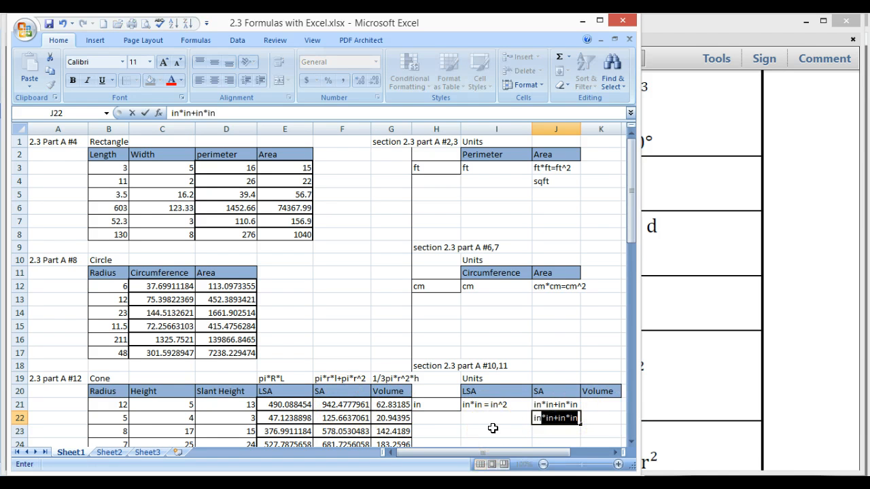
text(^2)
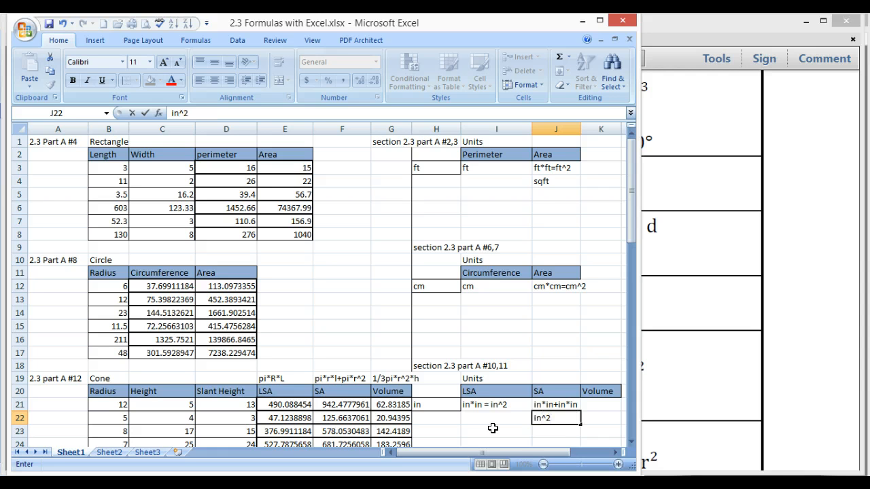
key(Return)
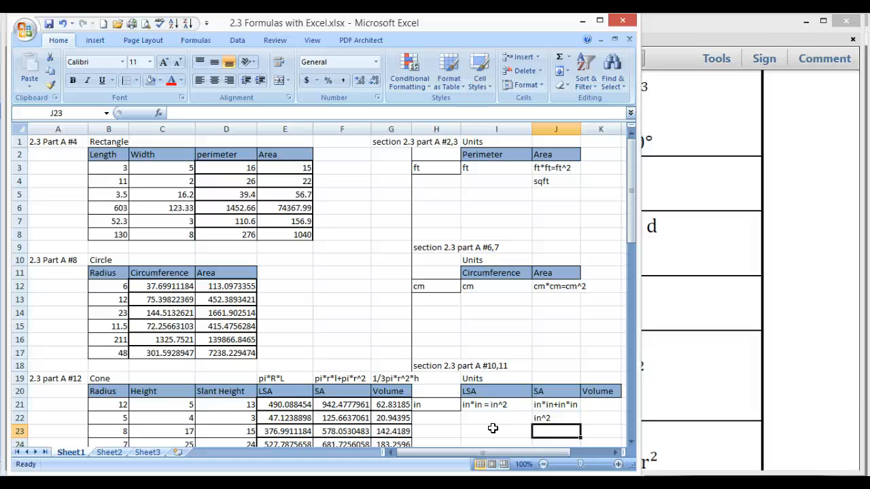
- Enter the cone's volume units as the plain text "in^2*in" in cell K21
click(600, 403)
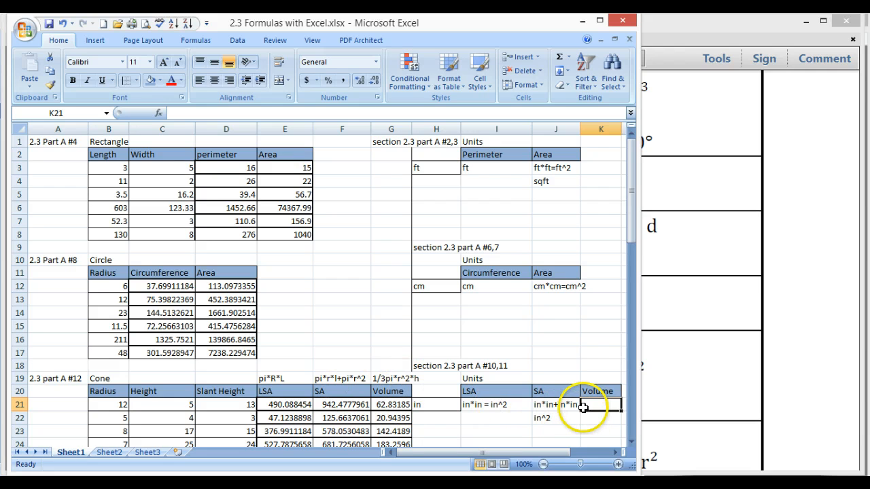
text(=)
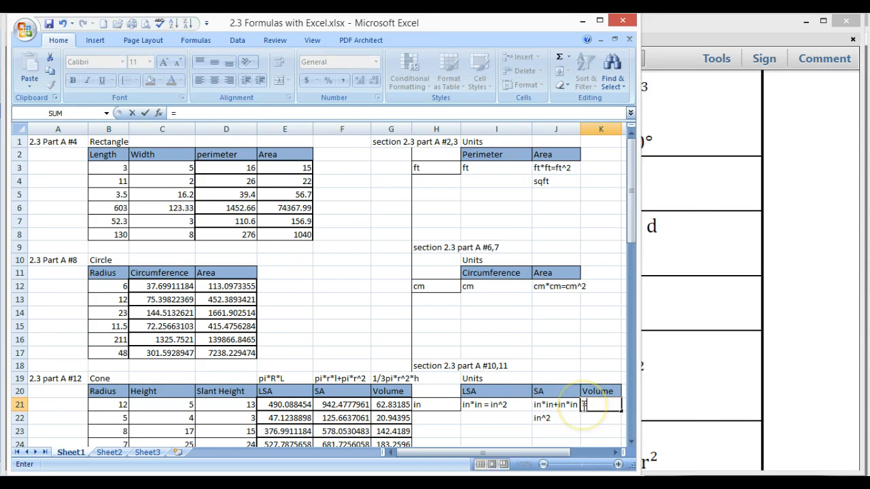
text(in^2)
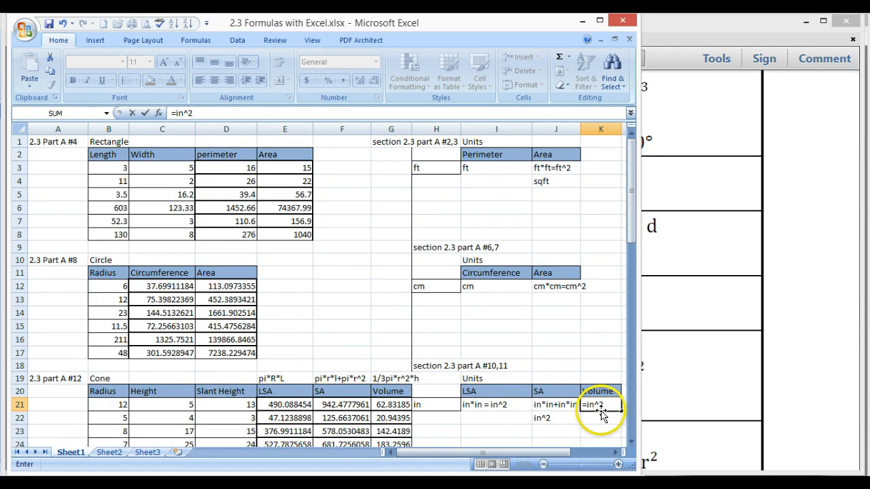
click(586, 405)
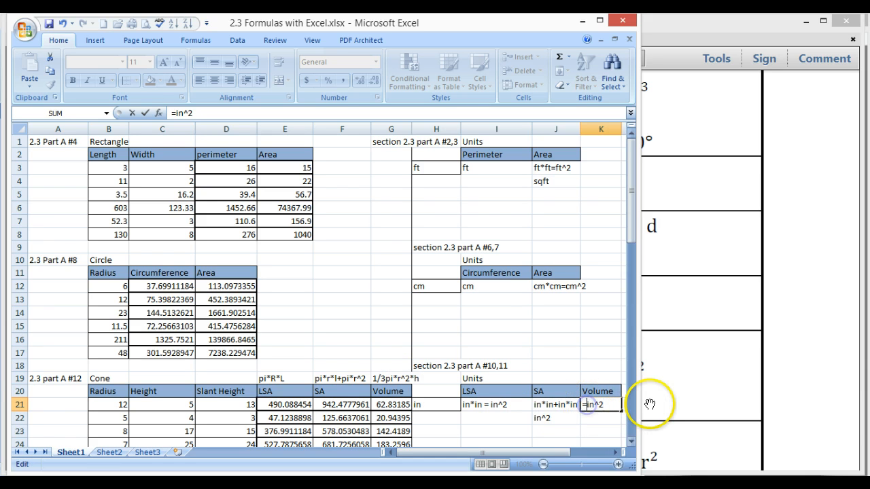
key(BackSpace)
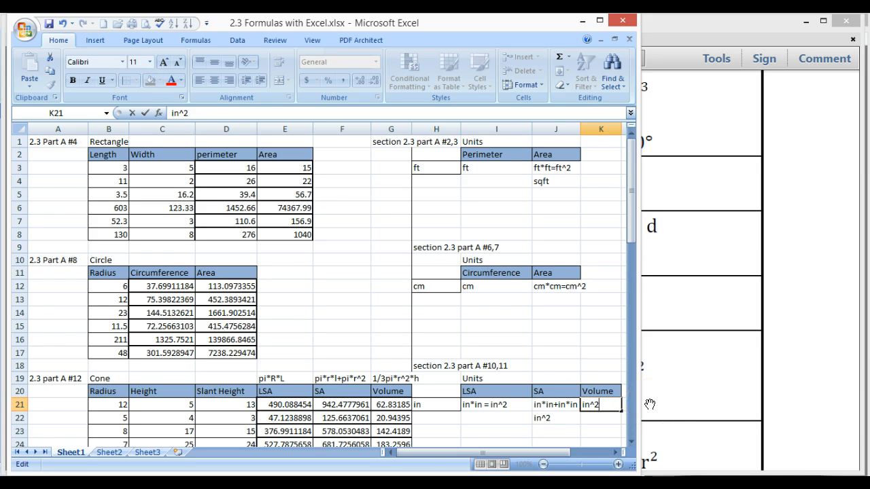
text(*in)
key(Return)
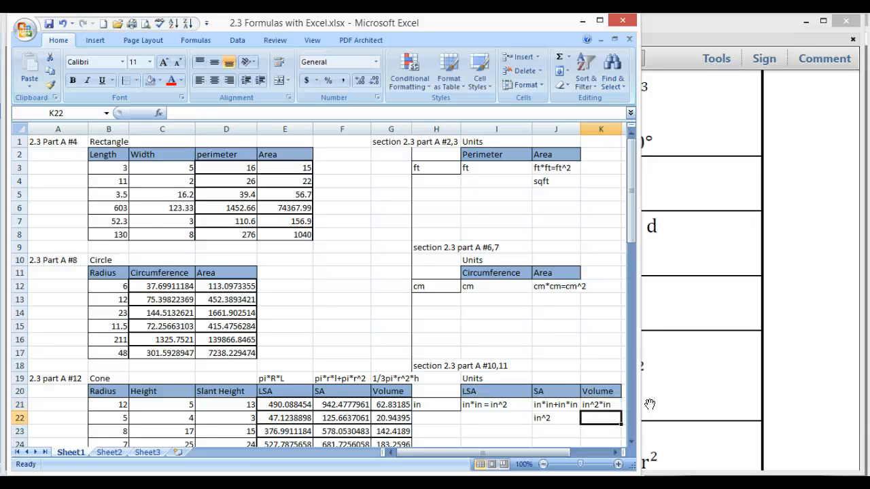
- Add the simplified volume unit "in^3" for the cone in cell K22
text(in)
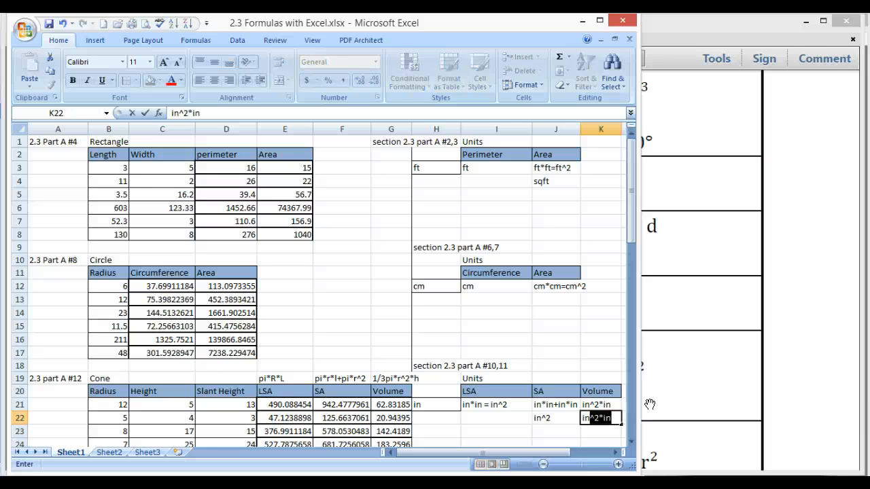
text(^3)
key(Return)
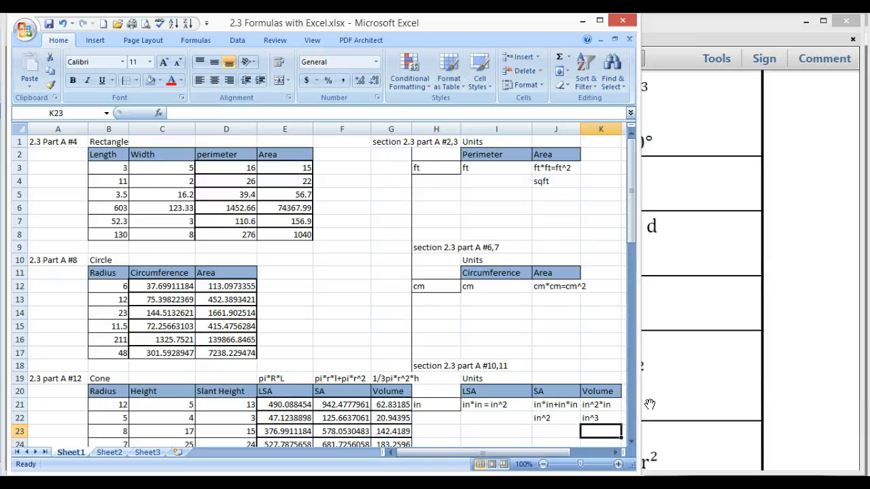
- Write "cubic inches" in cell K23 and widen the workbook window enough to show column L
text(cu)
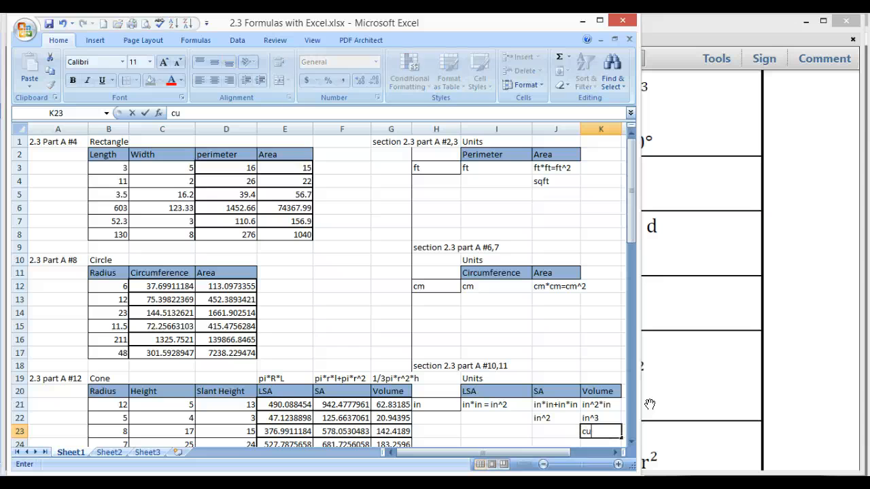
text(bic inches)
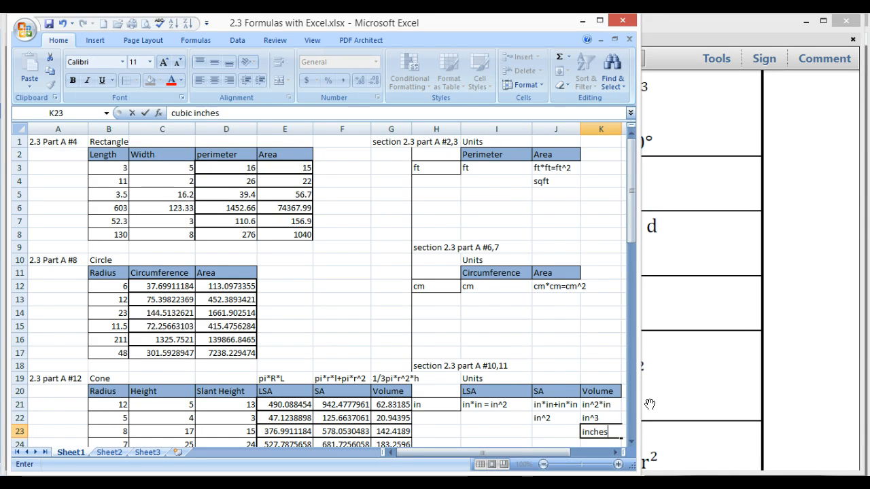
key(Return)
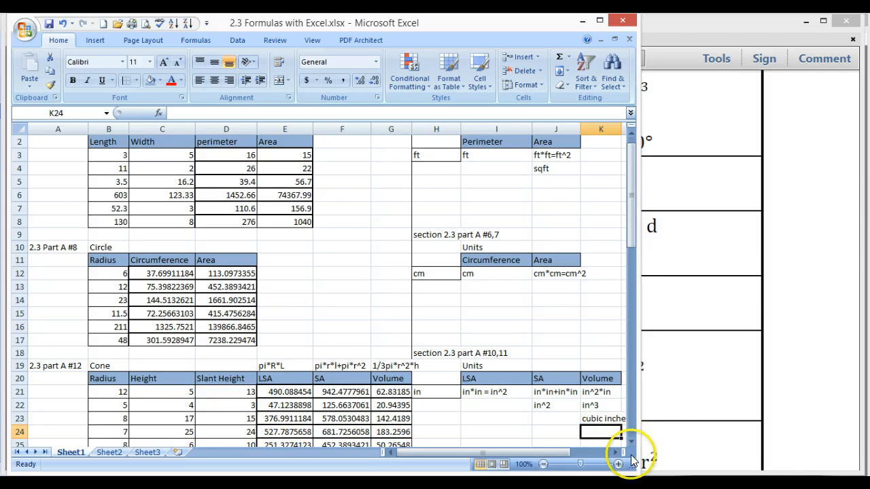
drag(634, 463, 668, 466)
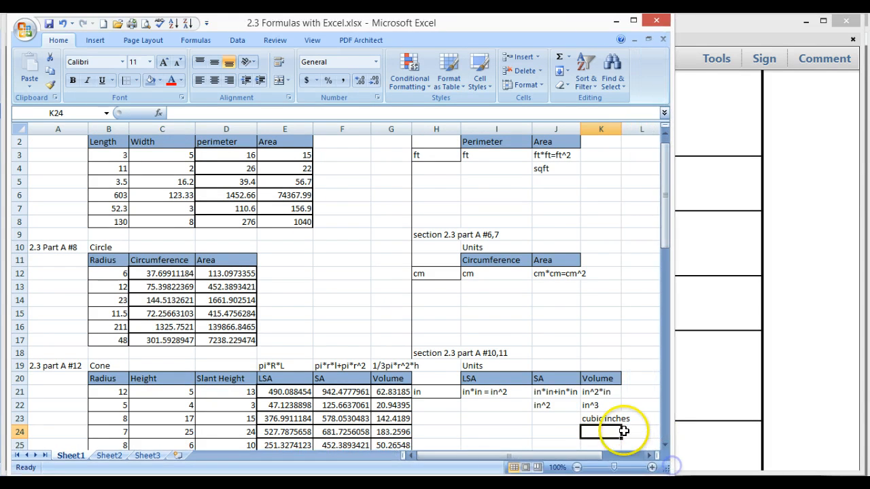
click(601, 405)
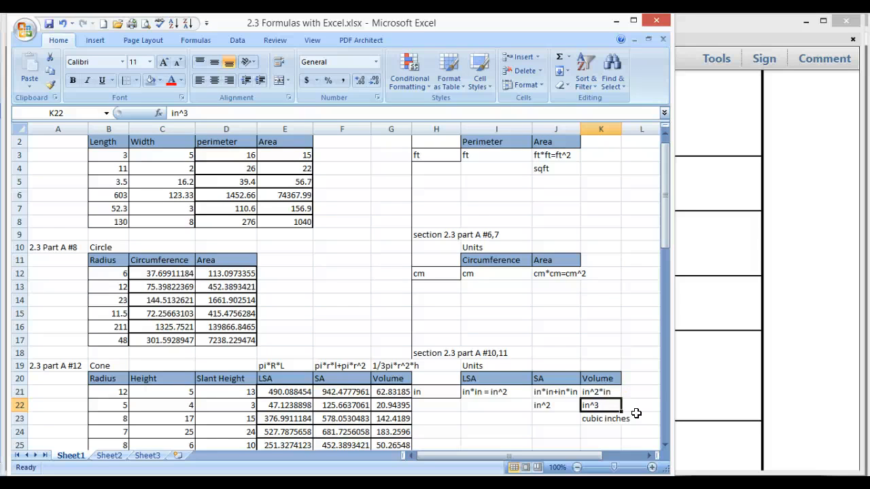
- Enter the cylinder's surface area units as the plain text "yd*yd+yd^2" in cell I30
scroll(621, 401, down, 4)
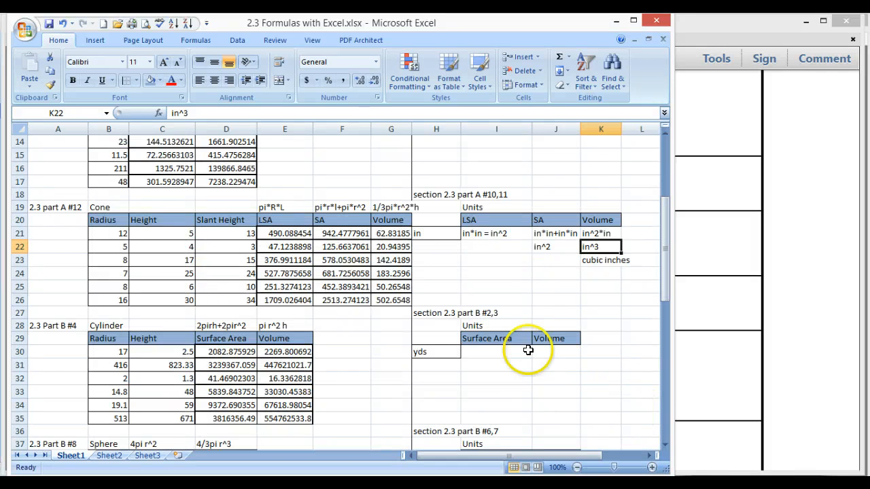
click(485, 353)
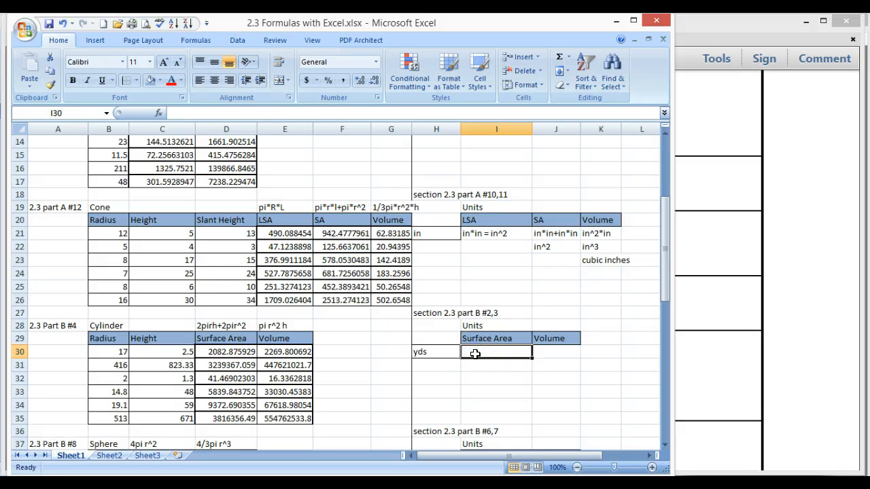
text(yds)
key(BackSpace)
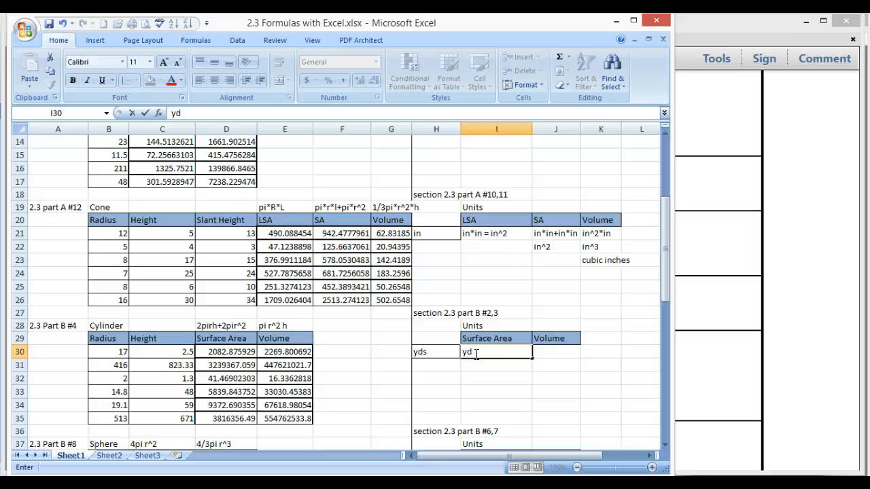
text(*yd+)
text(y)
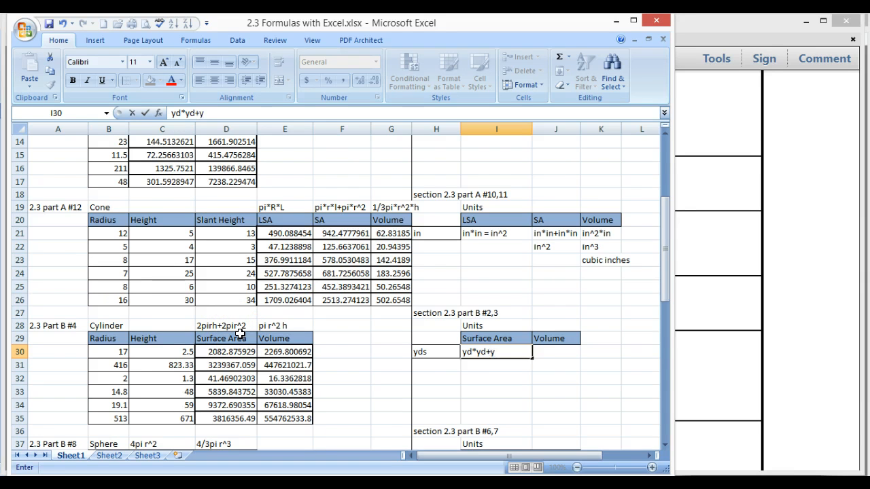
text(d^2)
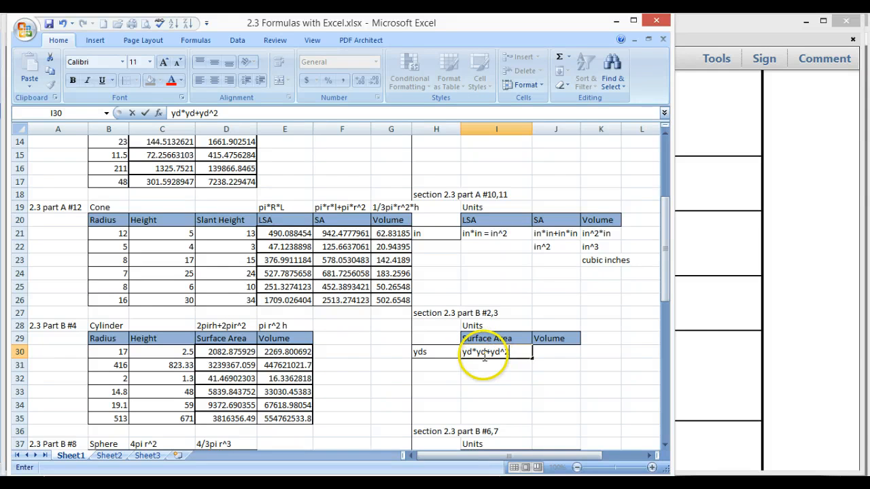
drag(487, 352, 462, 352)
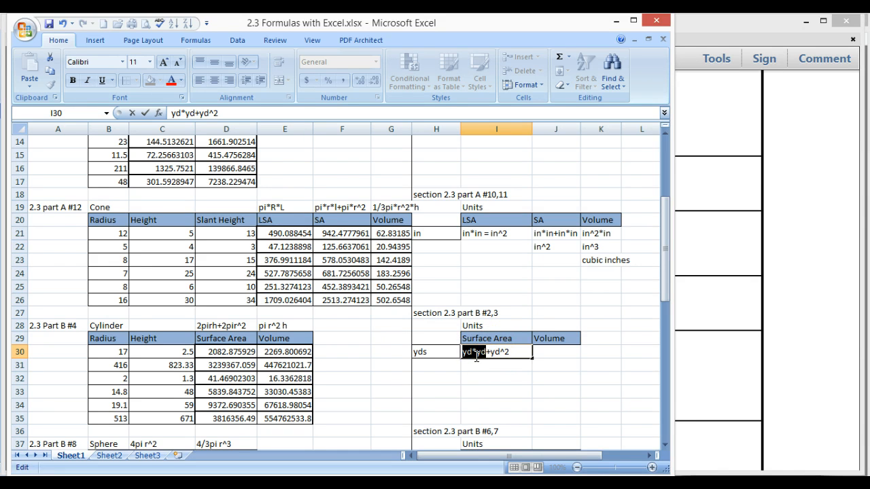
- Add the simplified surface area unit "Yd^2" for the cylinder in cell I31
click(508, 365)
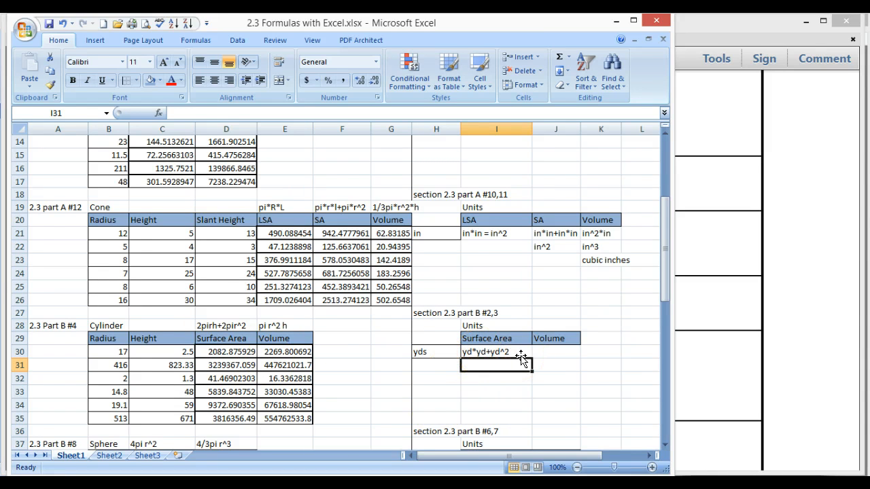
text(Yd^)
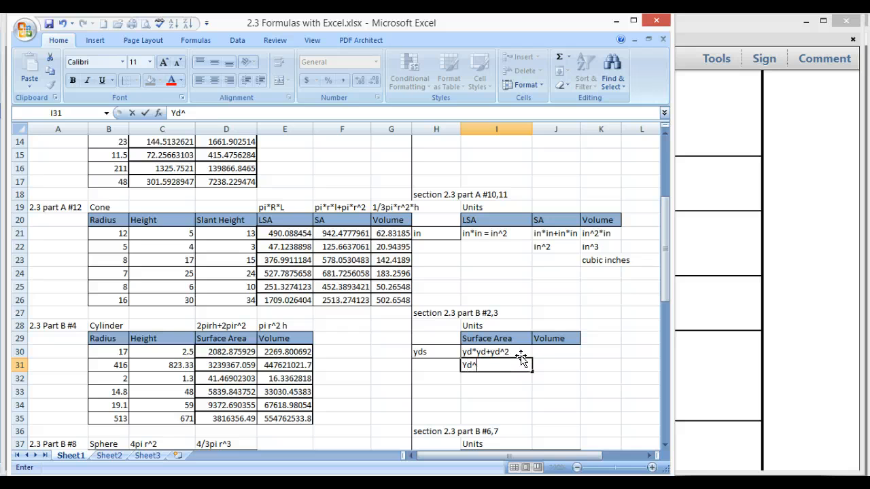
text(2)
key(Return)
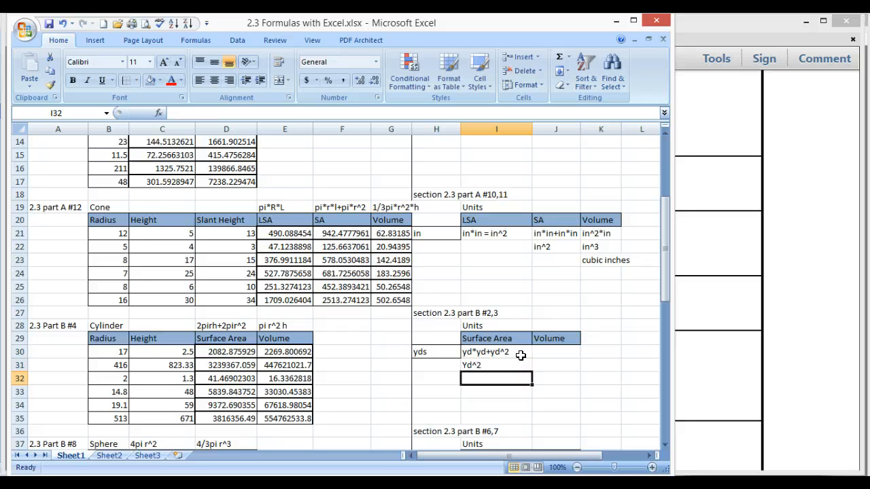
- Write out the cylinder's surface area unit as "square yards" in cell I32, correcting any misspelling
text(aquare)
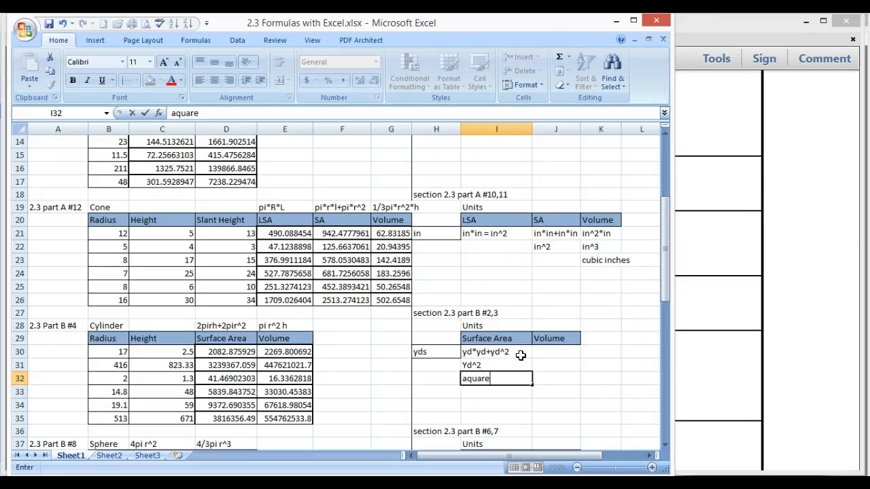
text( yards)
key(Return)
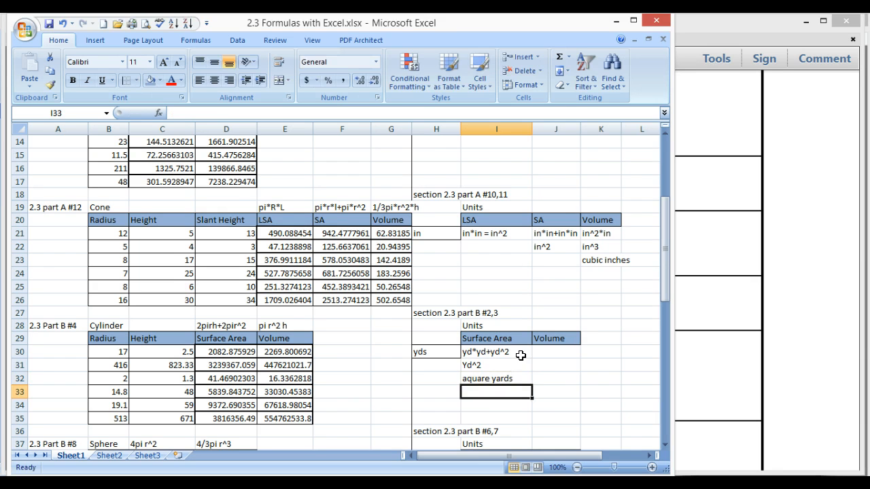
click(474, 389)
double_click(467, 379)
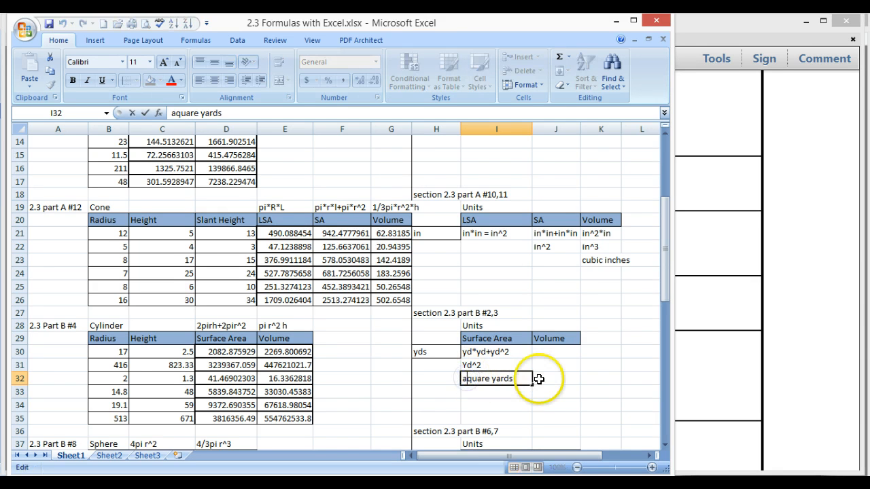
key(BackSpace)
text(s)
key(Return)
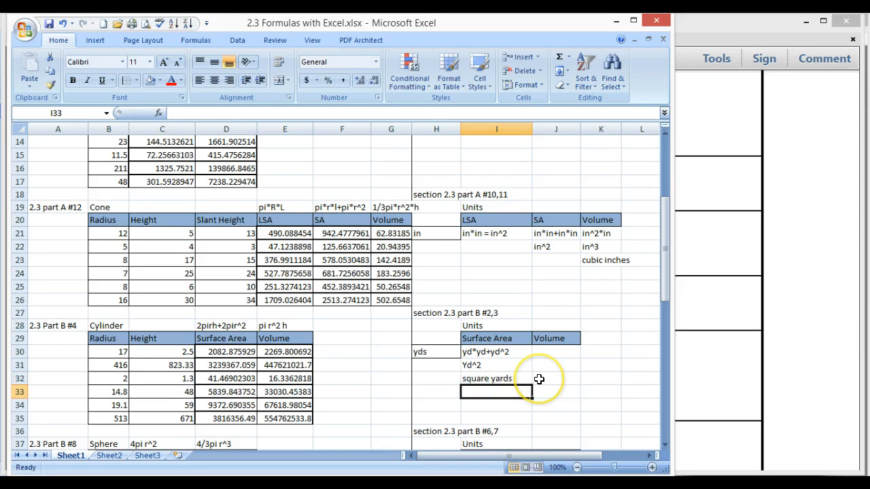
- Add the abbreviation "sqyd" for the cylinder's surface area unit in cell I33
text(sqyd)
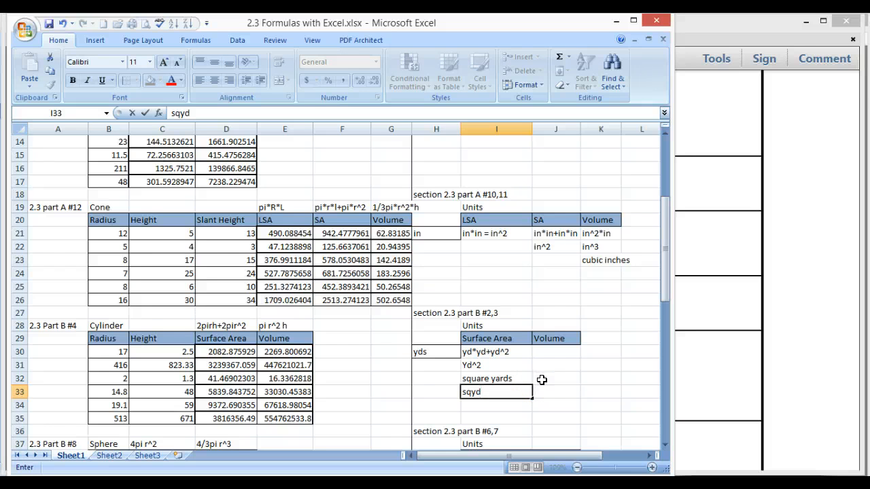
click(509, 375)
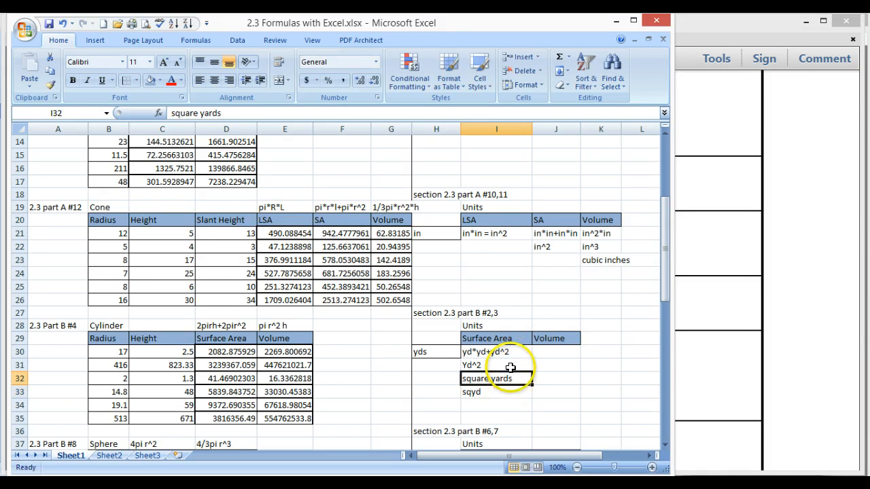
click(509, 364)
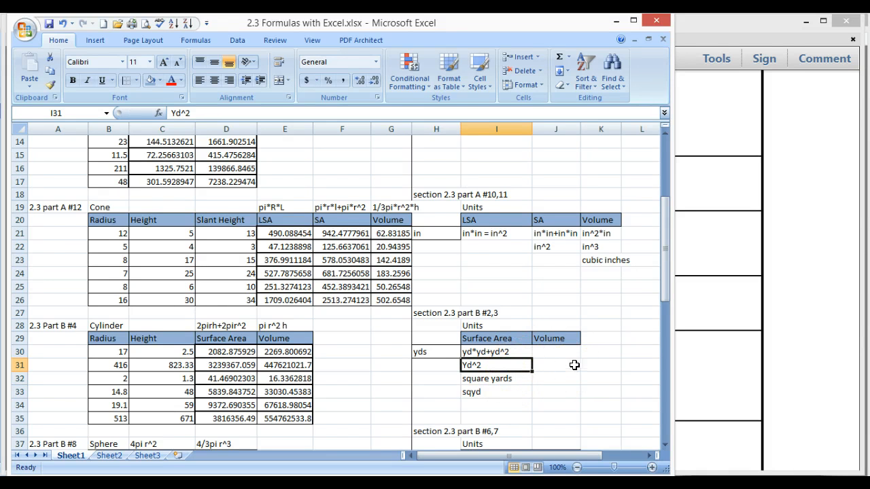
- Enter the cylinder's volume units as the plain text "yd^2*yd" in cell J30
click(550, 353)
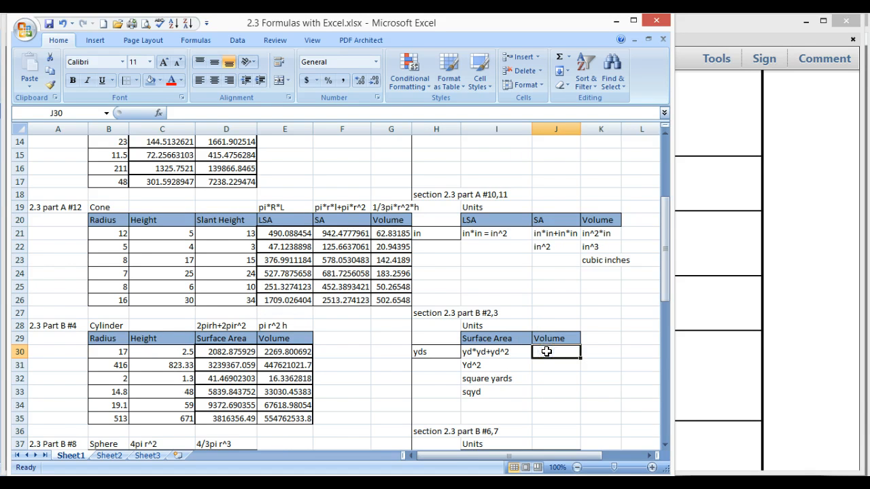
text(yd)
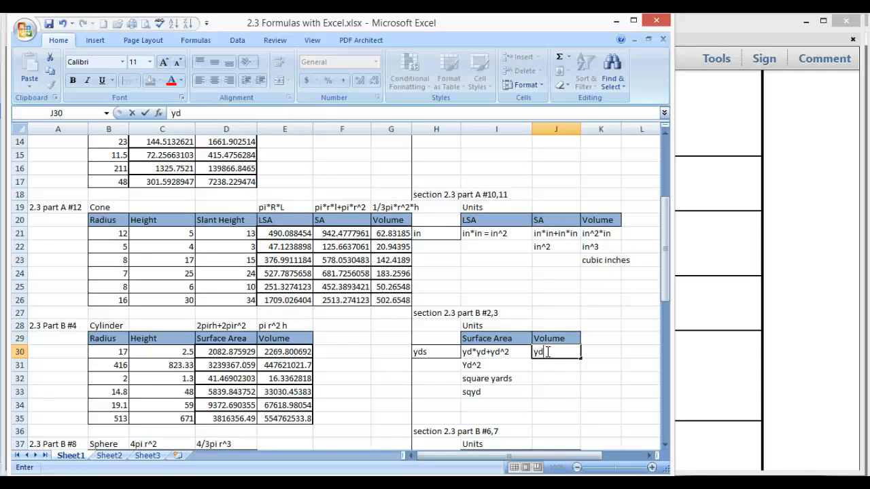
text(^2)
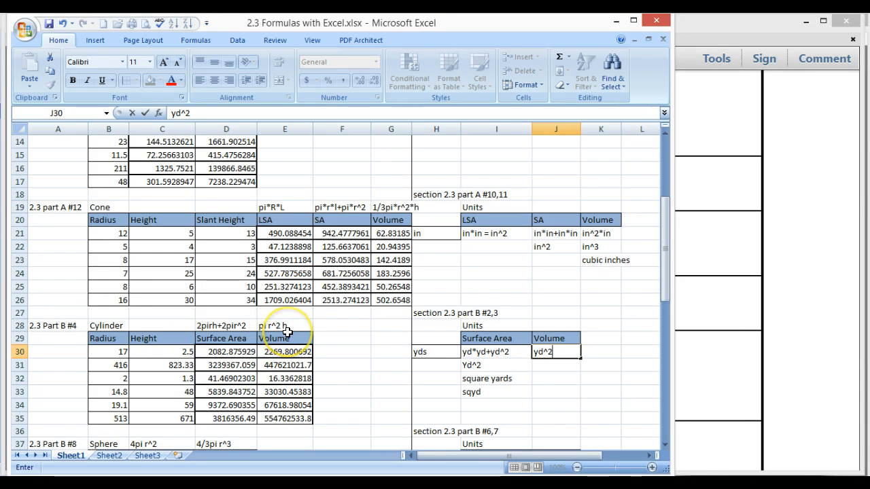
text(*)
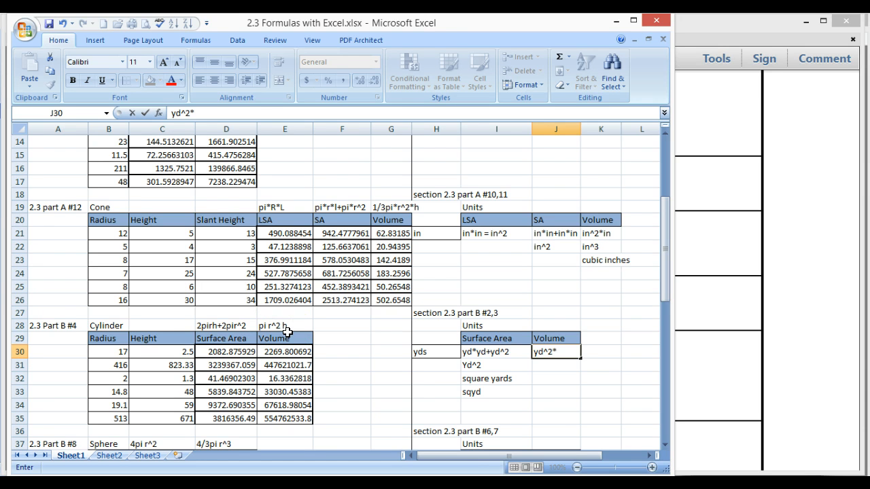
text(yd)
key(Return)
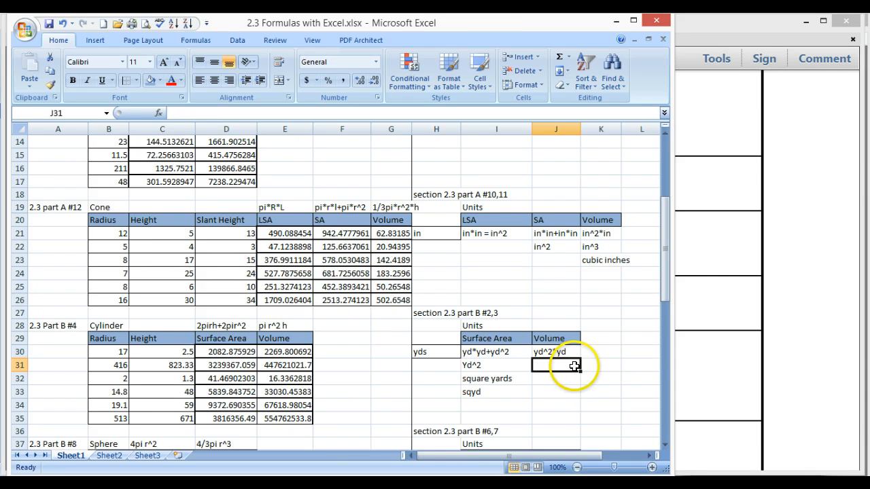
- Add the simplified volume unit "yd^3" for the cylinder in cell J31
text(yd^2)
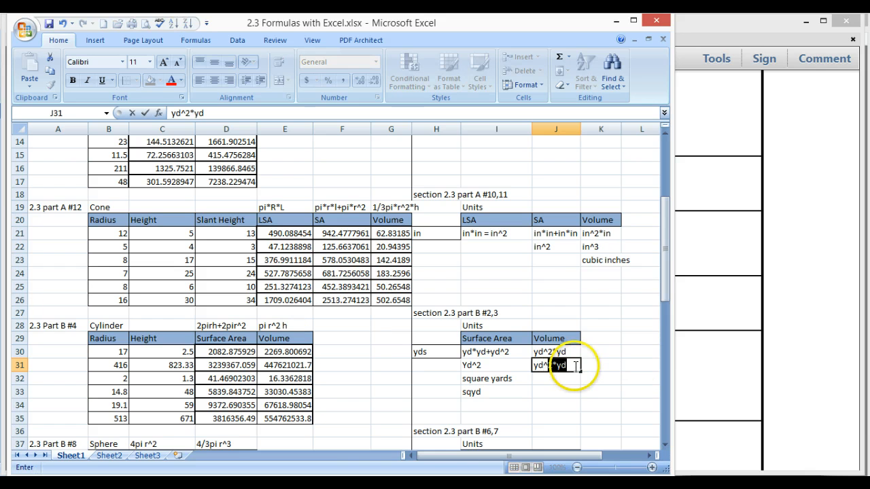
key(BackSpace)
key(BackSpace)
text(3)
key(Return)
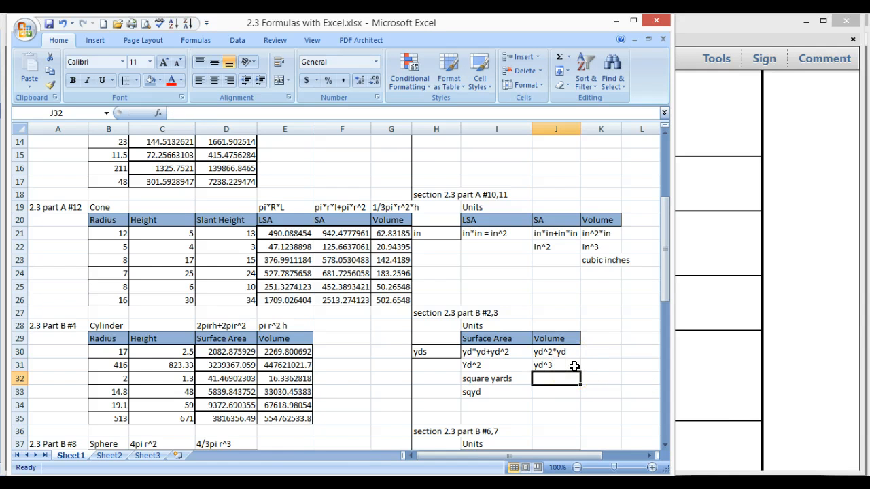
- Write out the cylinder's volume unit as "cubic yards" in cell J32
text(cubic)
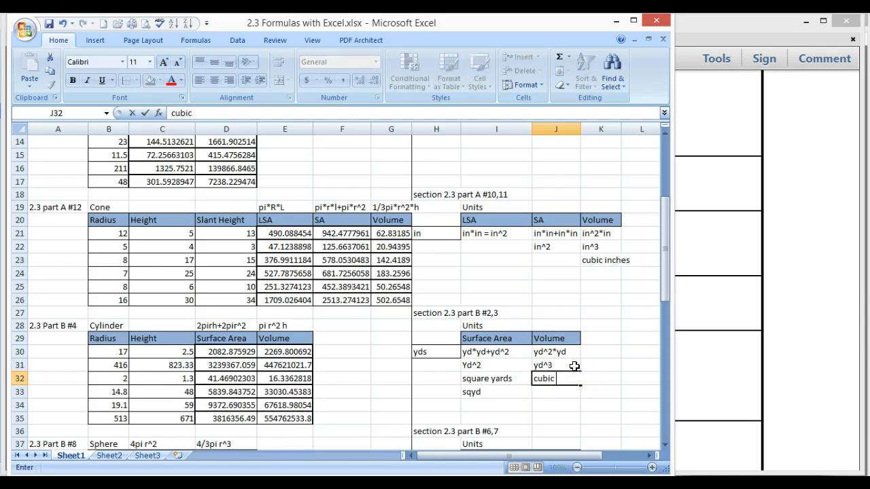
text( yards)
key(Return)
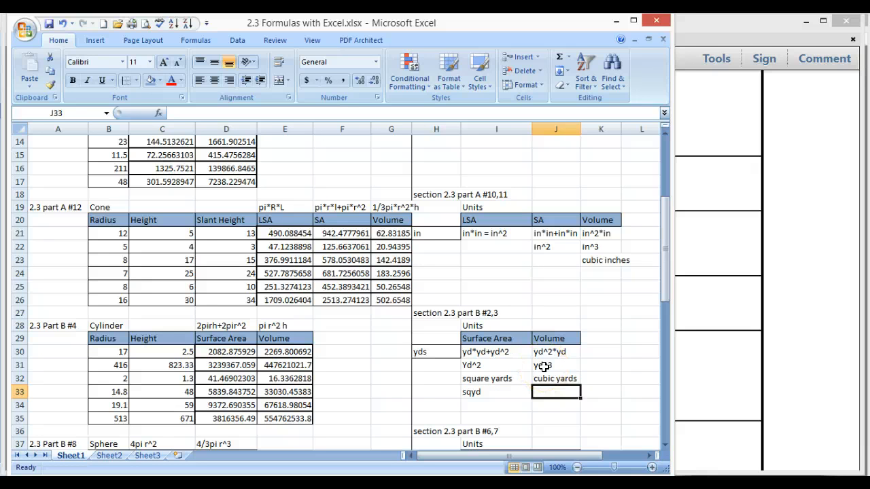
- Enter the sphere's surface area unit as "mm^2" in cell I39 of the section 2.3 part B #6,7 table
scroll(544, 366, down, 2)
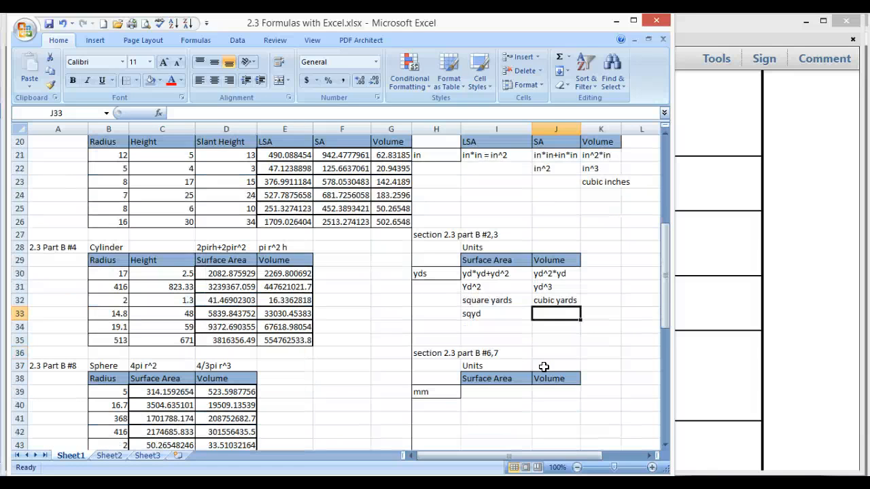
scroll(544, 367, down, 2)
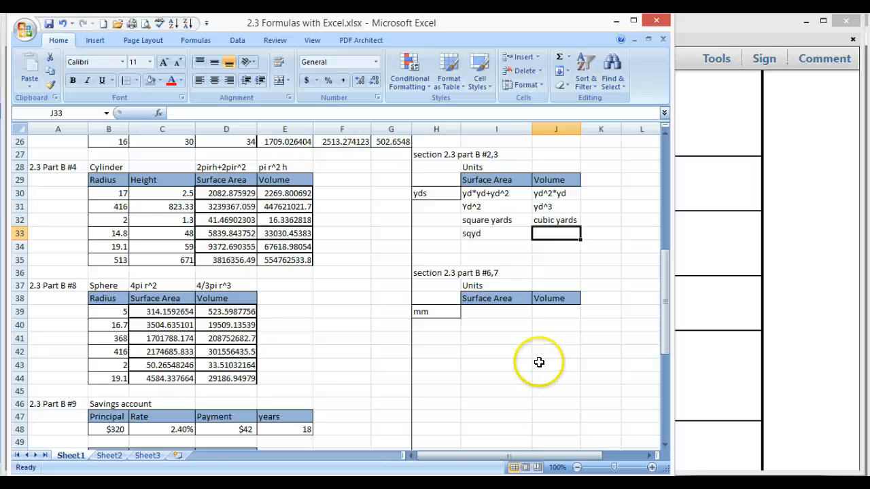
click(502, 314)
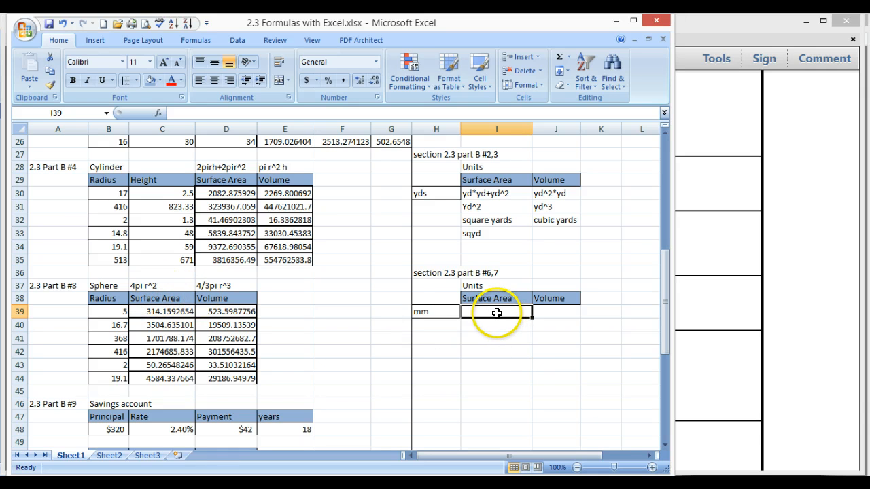
text(mm^)
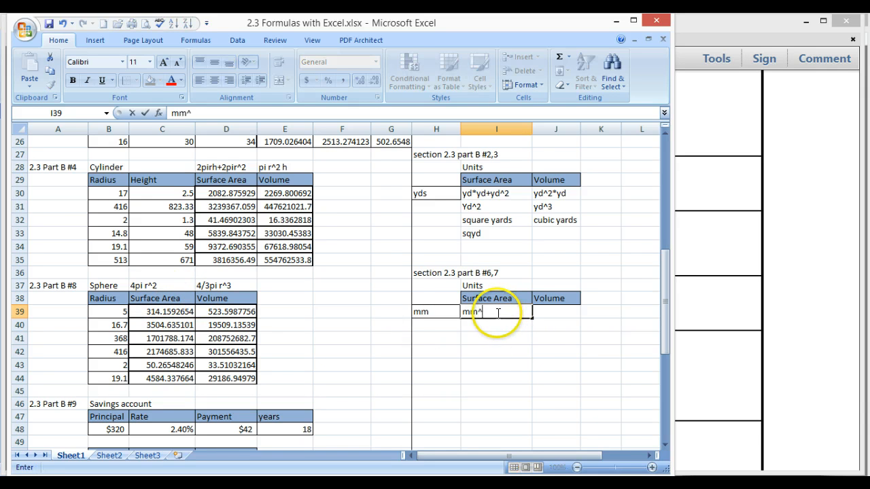
text(2)
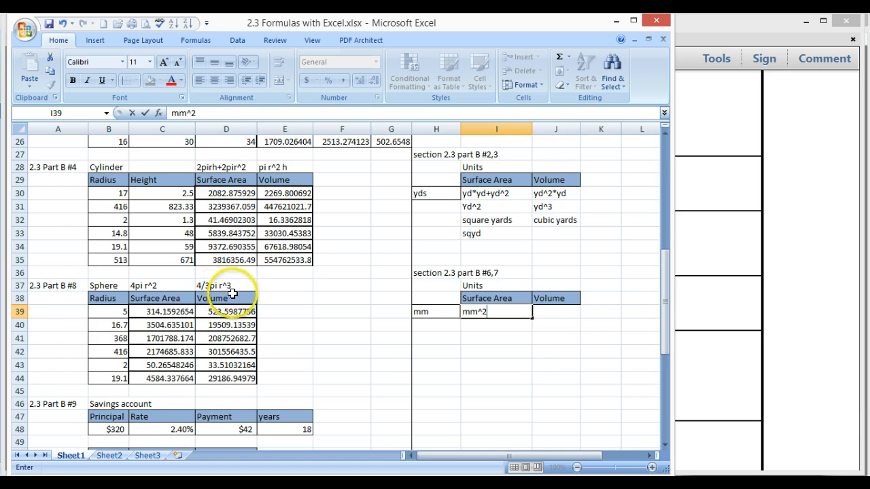
- Enter the sphere's volume unit as "mm^3" in cell J39
click(561, 316)
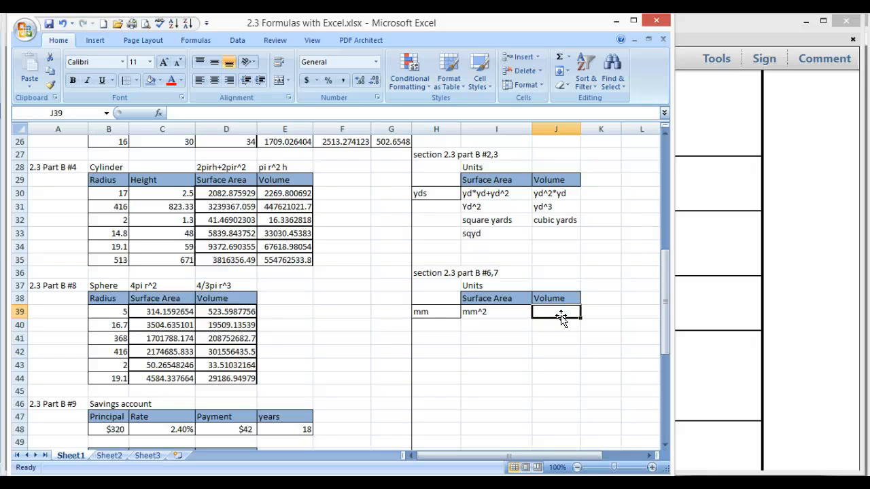
text(mm^)
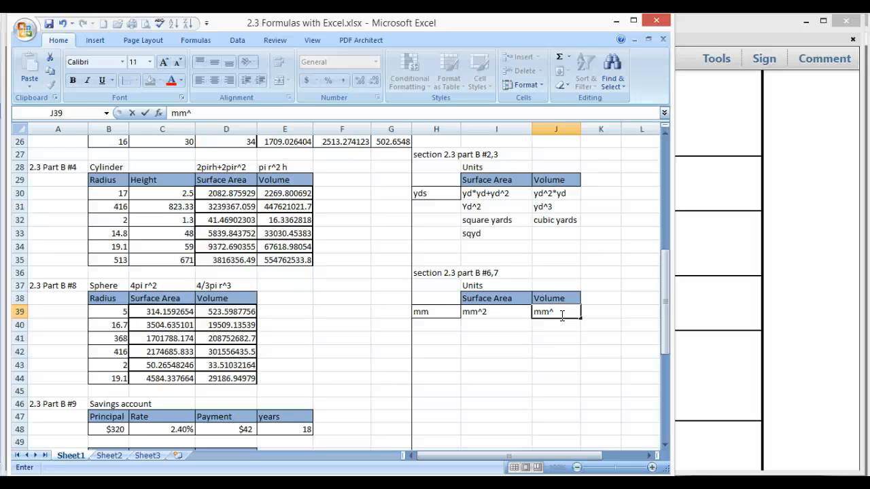
text(3)
key(Return)
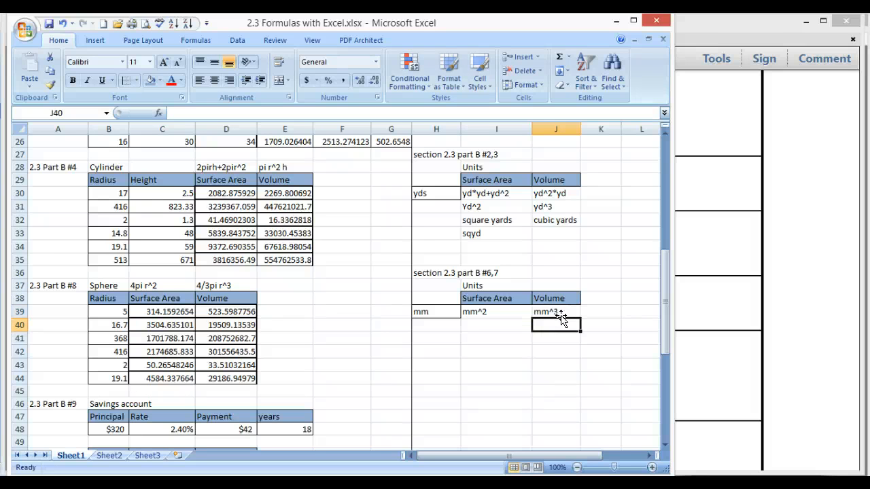
- Write out the sphere's units as "square MM" for surface area in cell I40 and "Cubic MM" for volume in cell J40
key(Left)
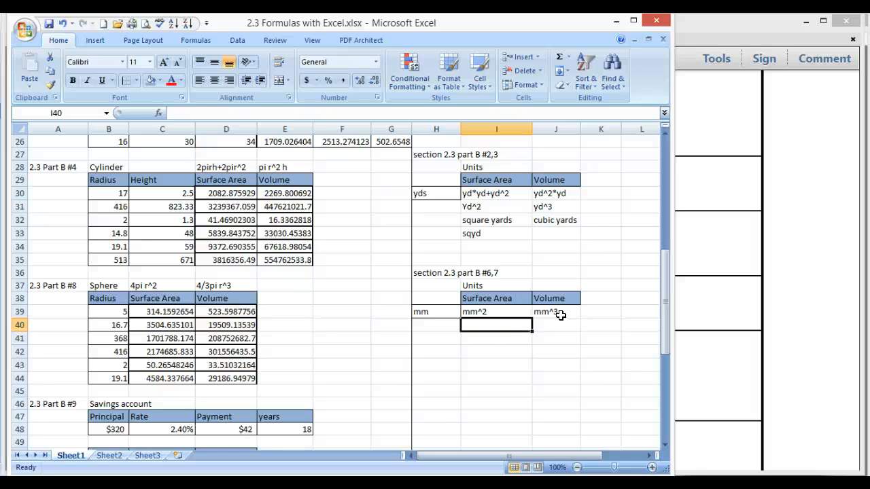
text(square )
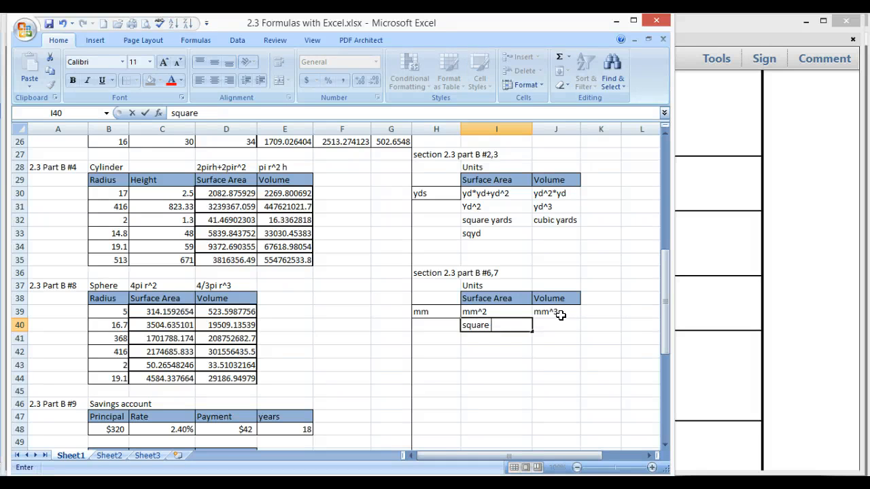
text(MM)
key(Tab)
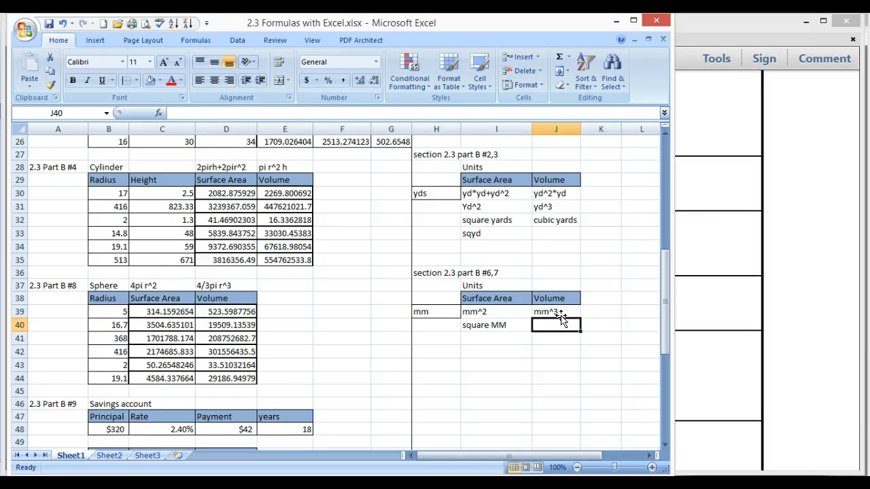
text(Cubic )
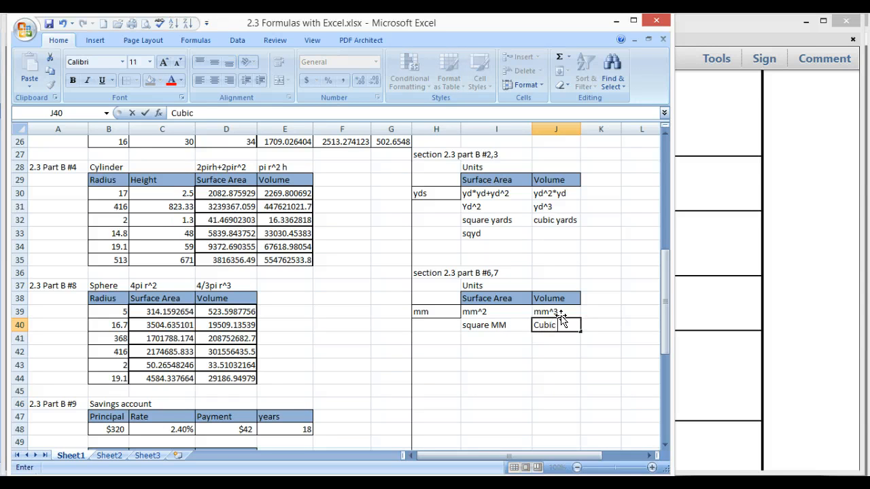
text(MM)
key(Return)
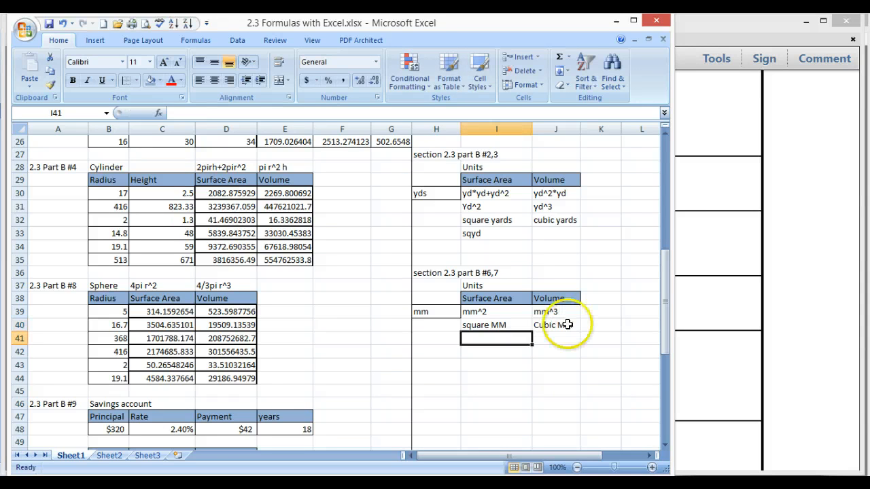
scroll(570, 330, down, 3)
scroll(572, 330, up, 11)
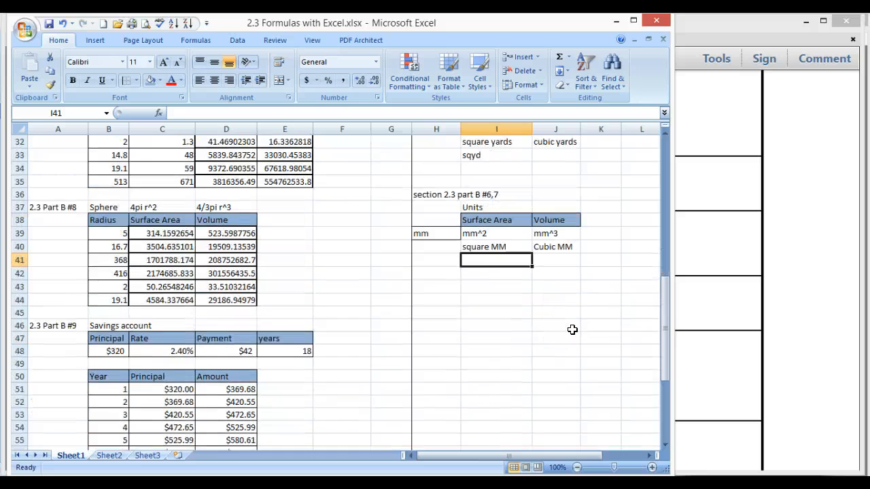
scroll(572, 329, up, 1)
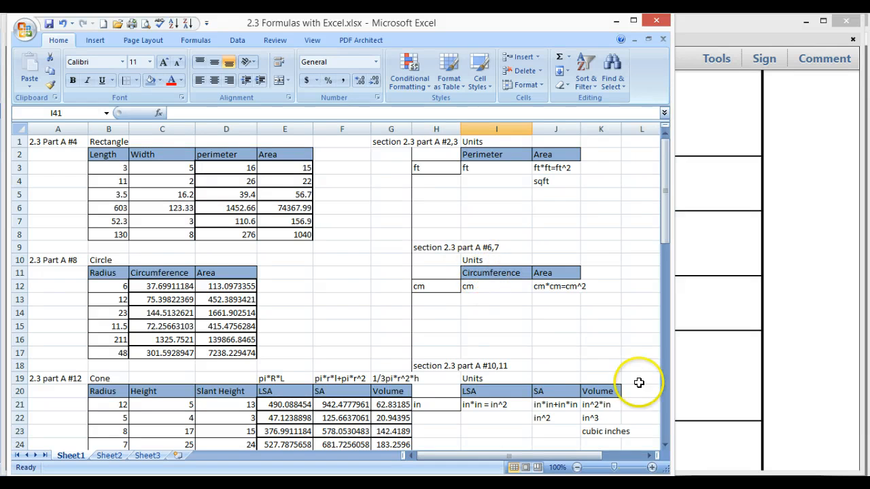
mouse_move(687, 485)
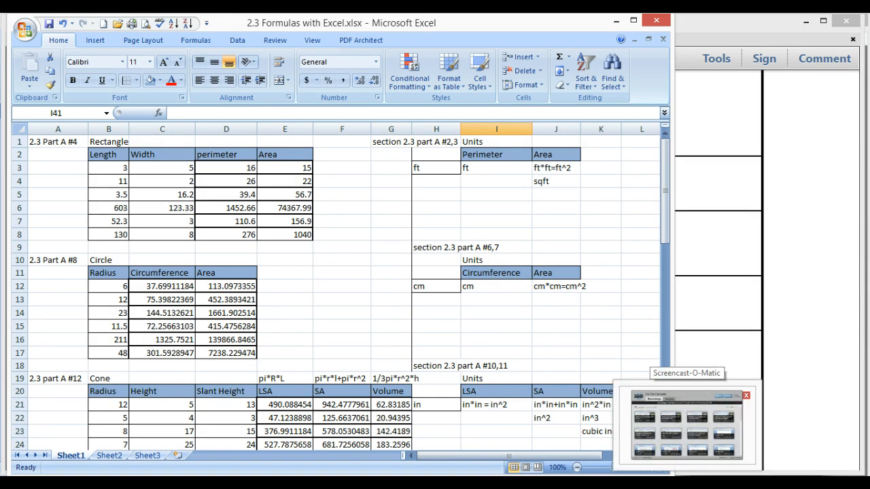